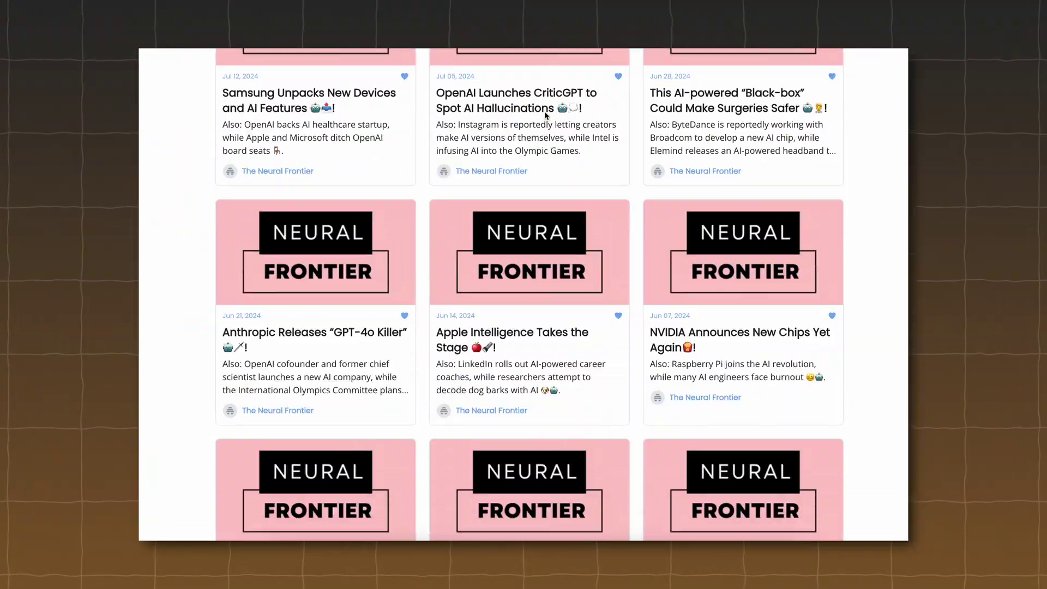
# - Browse the GPT store categories, then start a new custom GPT draft with + Create
pyautogui.scroll(-3, 544, 115)
pyautogui.scroll(-5, 546, 116)
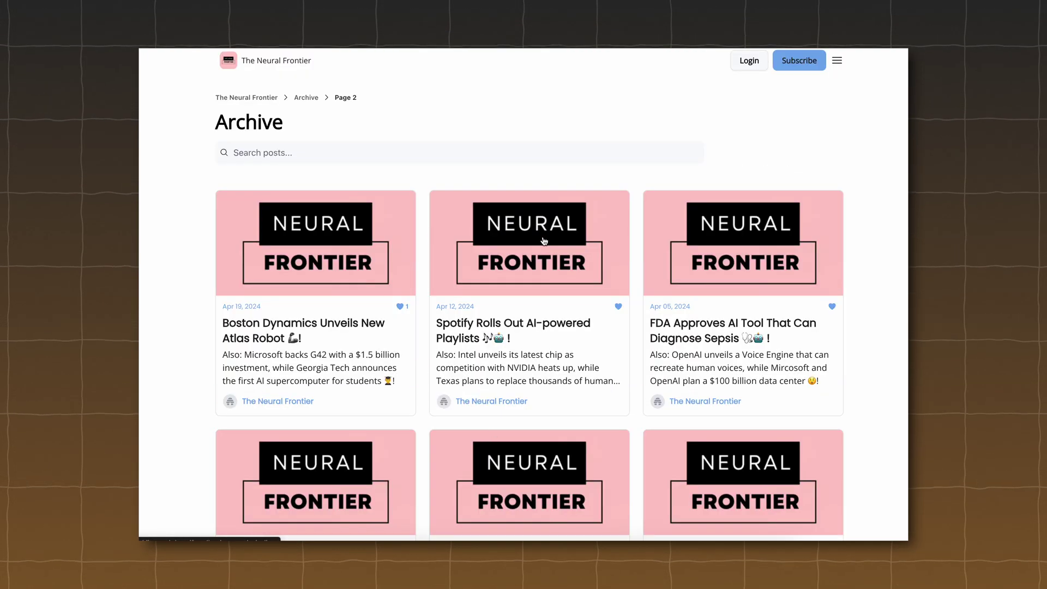
pyautogui.scroll(-10, 544, 240)
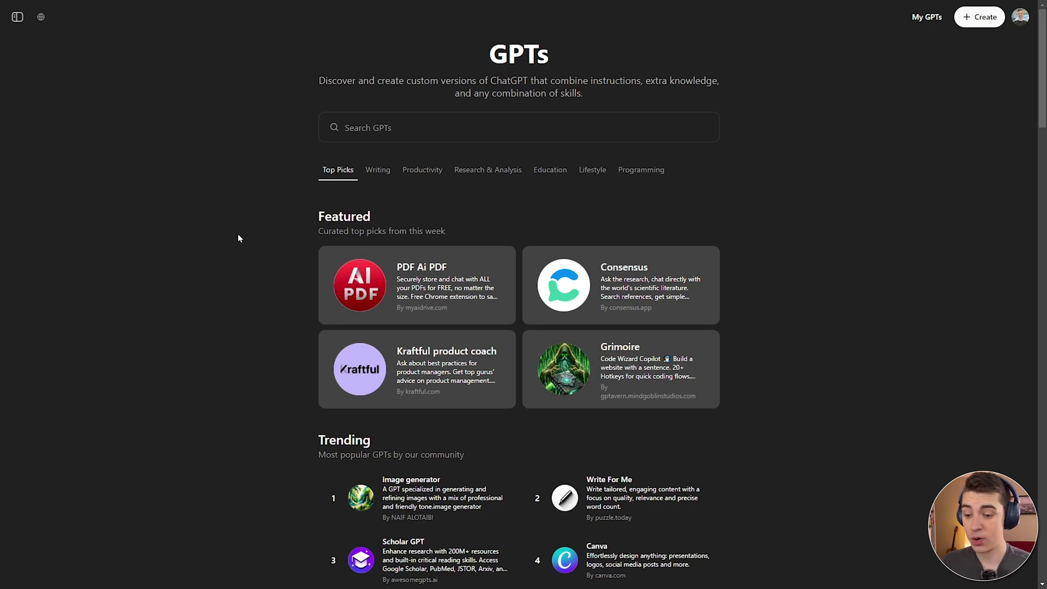
pyautogui.scroll(-5, 339, 238)
pyautogui.scroll(-5, 339, 238)
pyautogui.scroll(2, 250, 216)
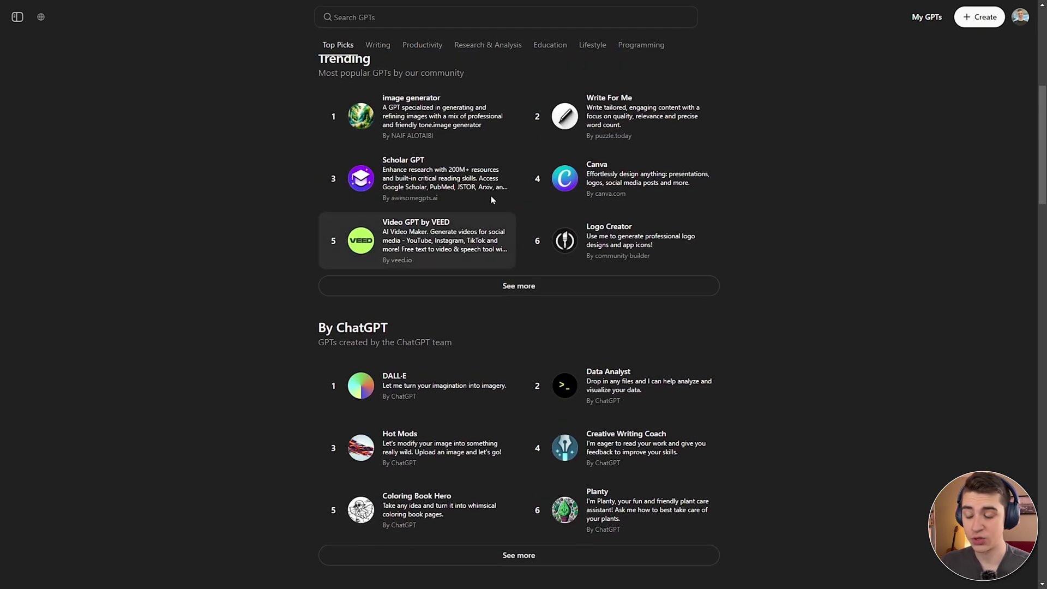
pyautogui.scroll(-2, 276, 236)
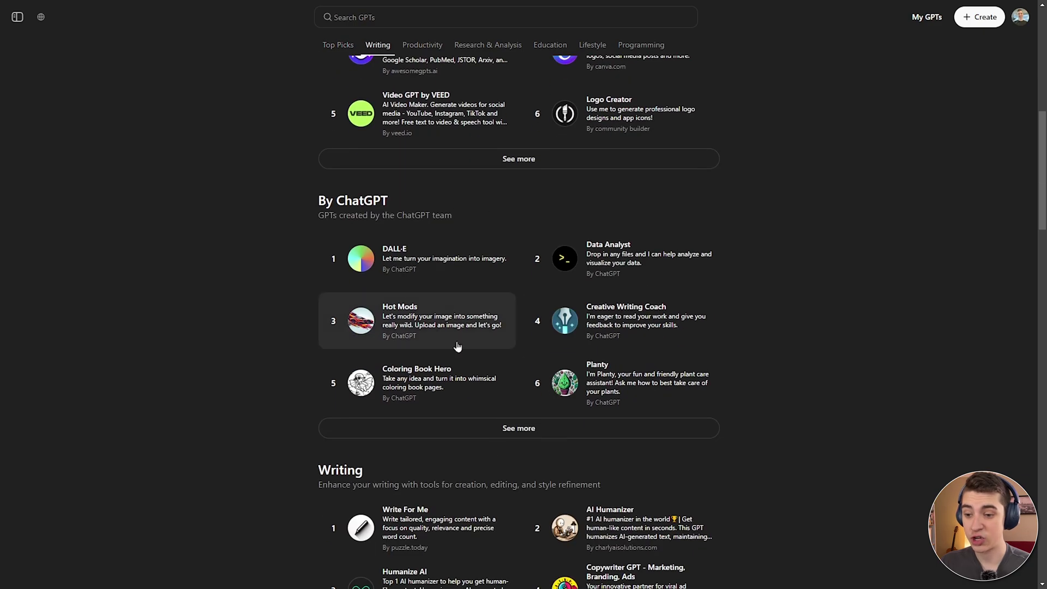
pyautogui.scroll(-5, 514, 216)
pyautogui.scroll(-1, 514, 216)
pyautogui.scroll(-4, 338, 207)
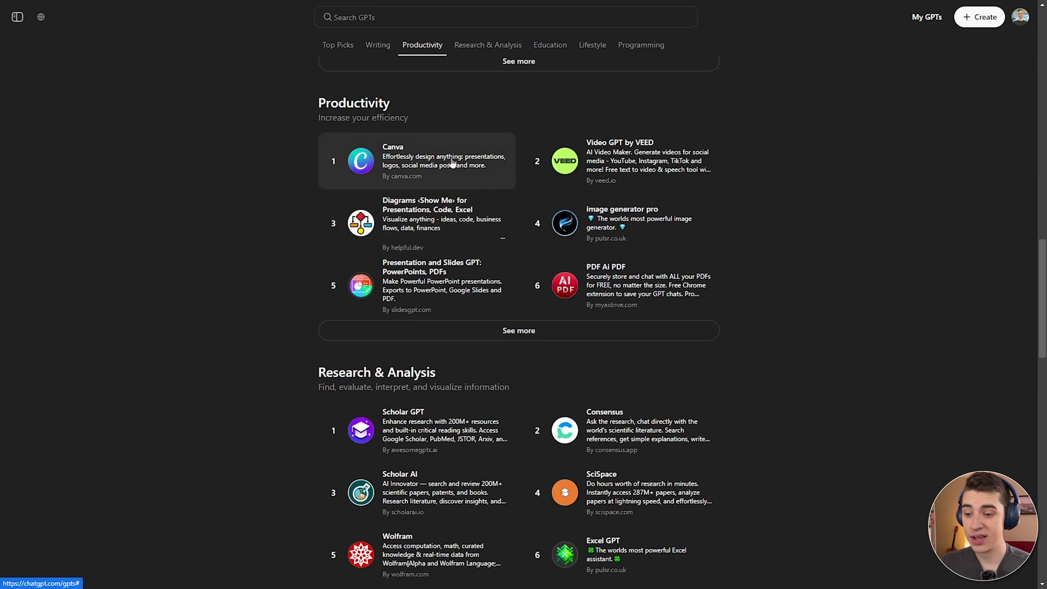
pyautogui.scroll(-4, 417, 314)
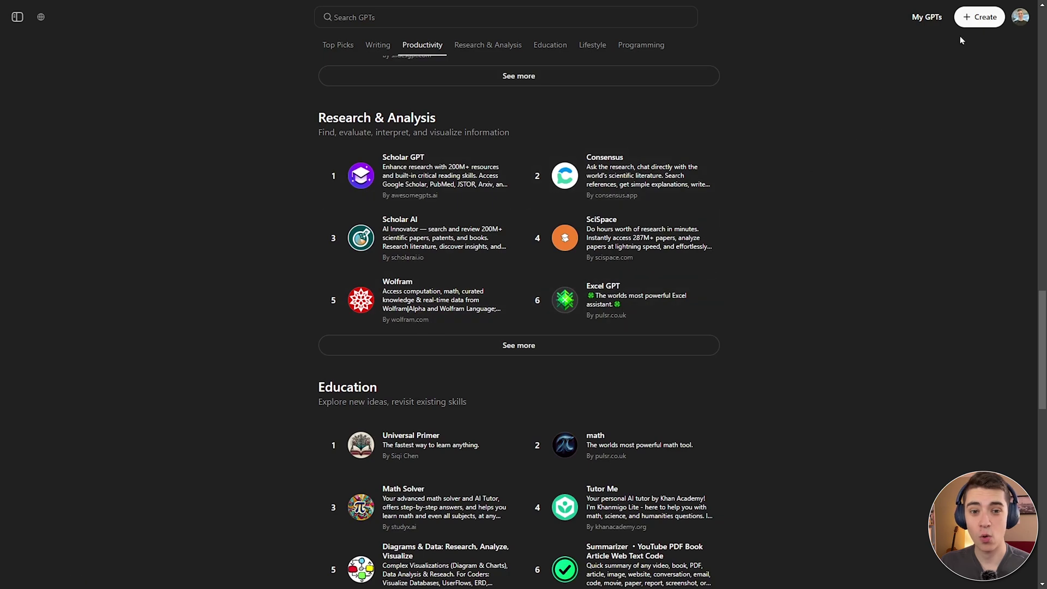
pyautogui.click(974, 19)
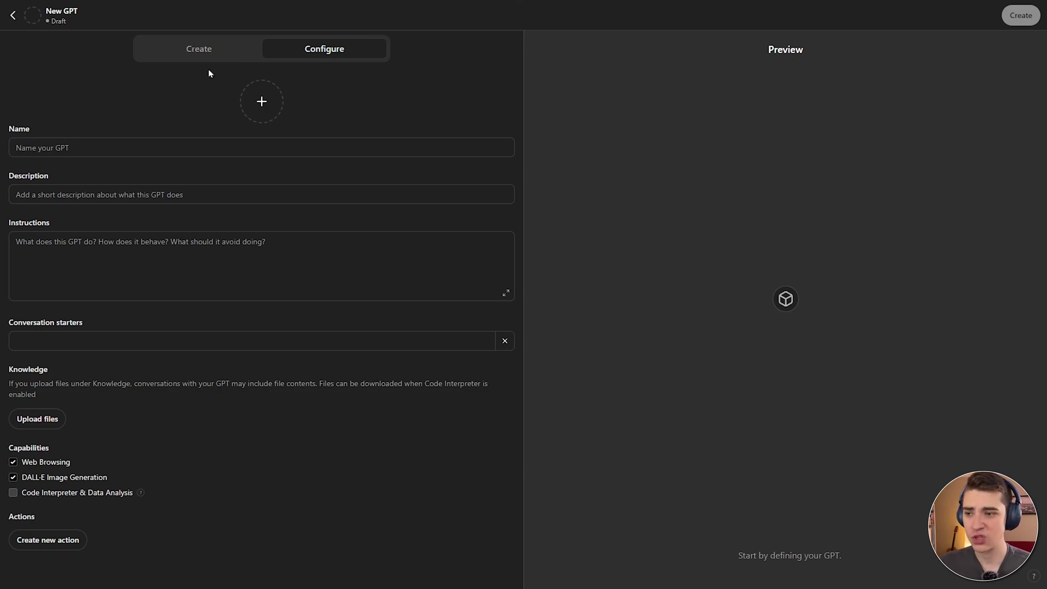
# - Switch the New GPT draft from Configure to the Create tab's conversational builder
pyautogui.click(203, 49)
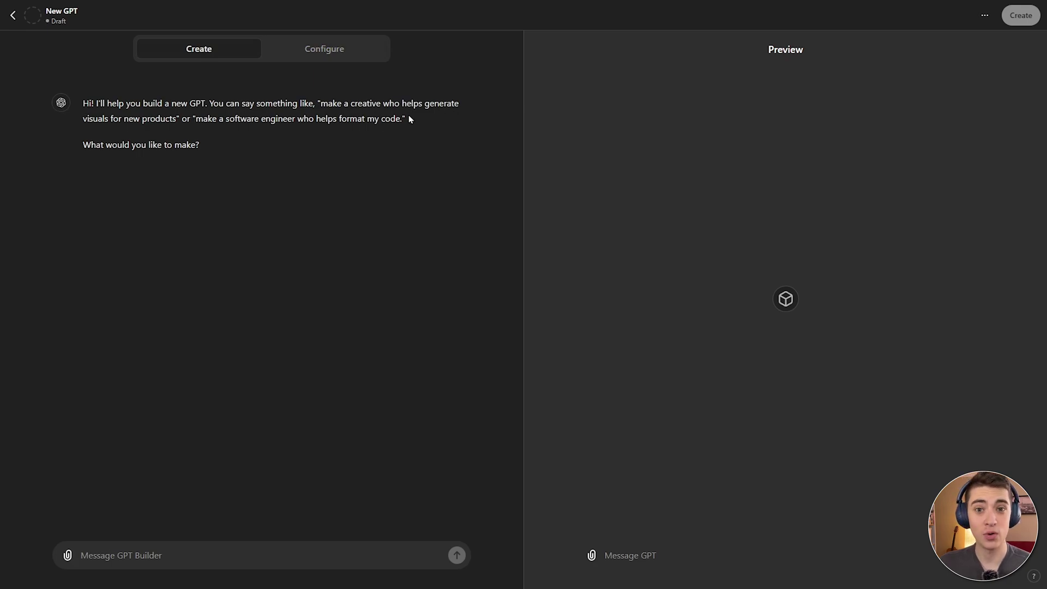
# - Send the builder the 'make a software engineer…' code-formatting example and accept the name Code Formatter Pro
pyautogui.moveTo(208, 114); pyautogui.dragTo(387, 114)
pyautogui.hotkey('ctrl', 'c')
pyautogui.rightClick(387, 114)
pyautogui.press('Escape')
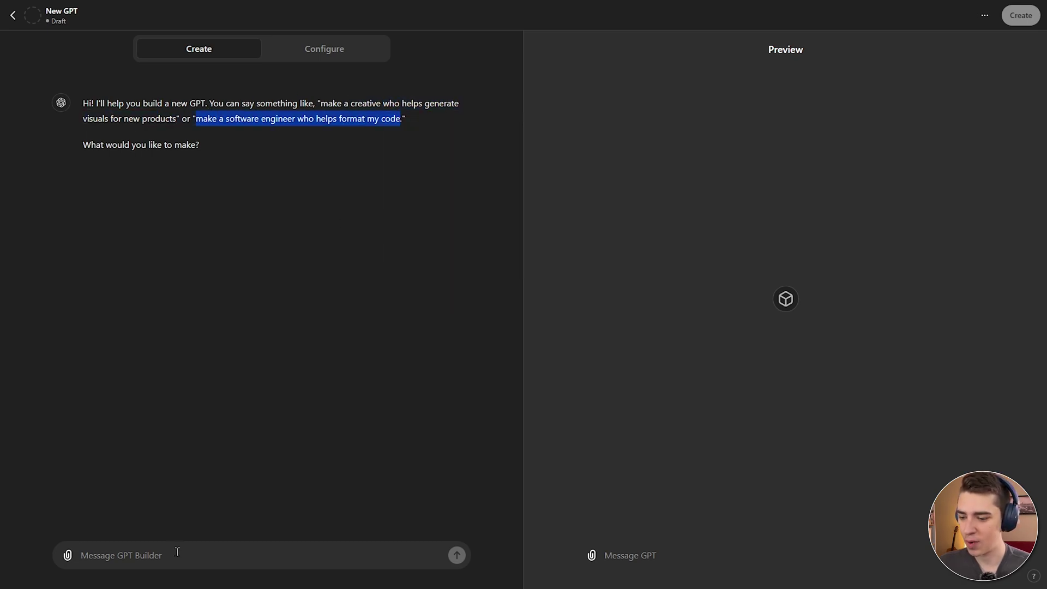
pyautogui.rightClick(178, 552)
pyautogui.click(215, 429)
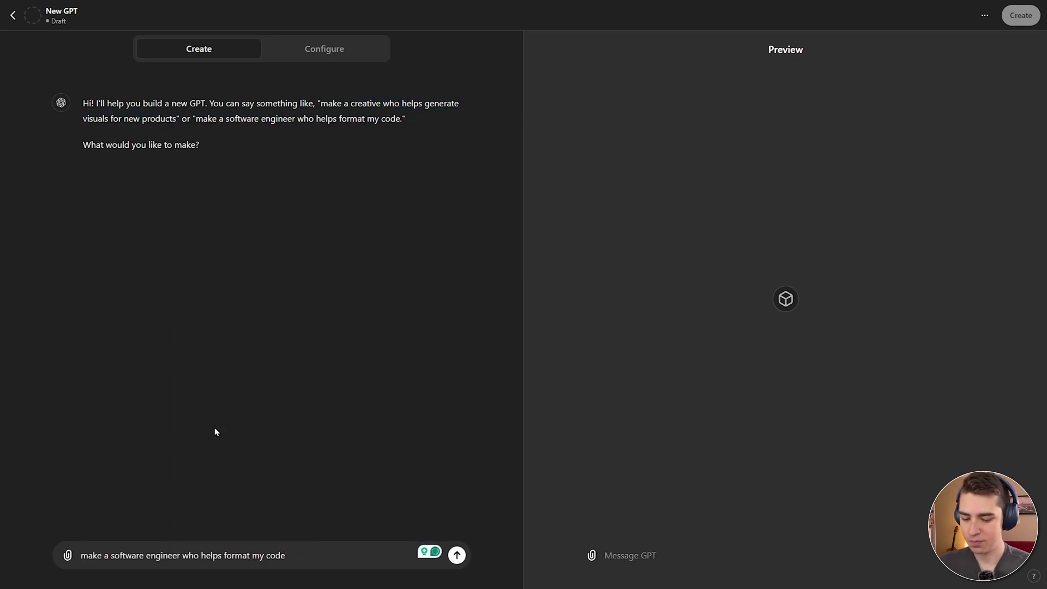
pyautogui.press('Return')
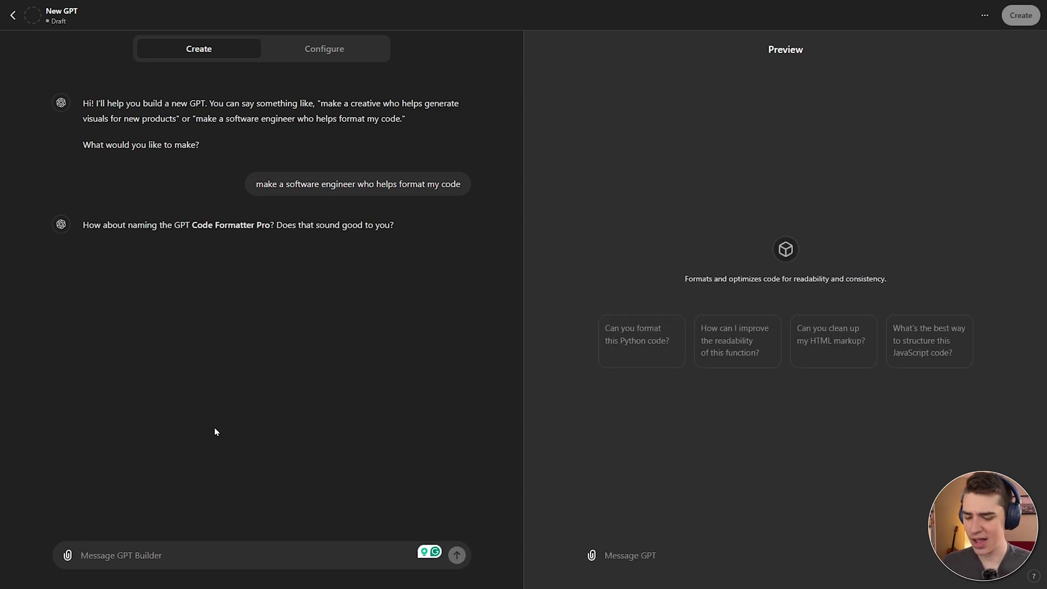
pyautogui.write('Yes')
pyautogui.press('Return')
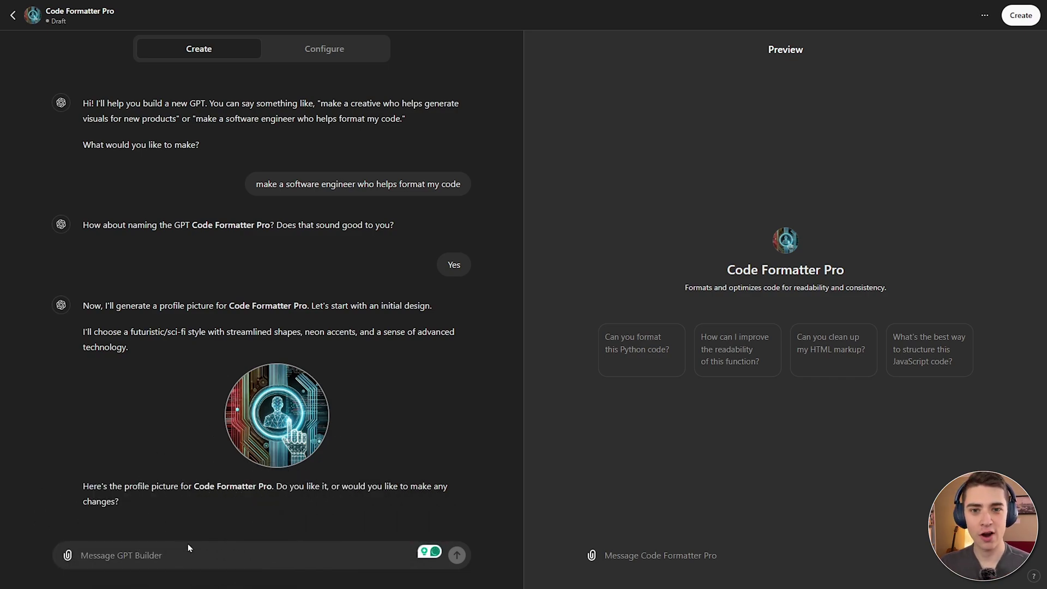
# - Tell the builder the GPT should write only JavaScript and create React frontend components
pyautogui.write('Ok I want you to you to only write in javascript and create react frontend components.')
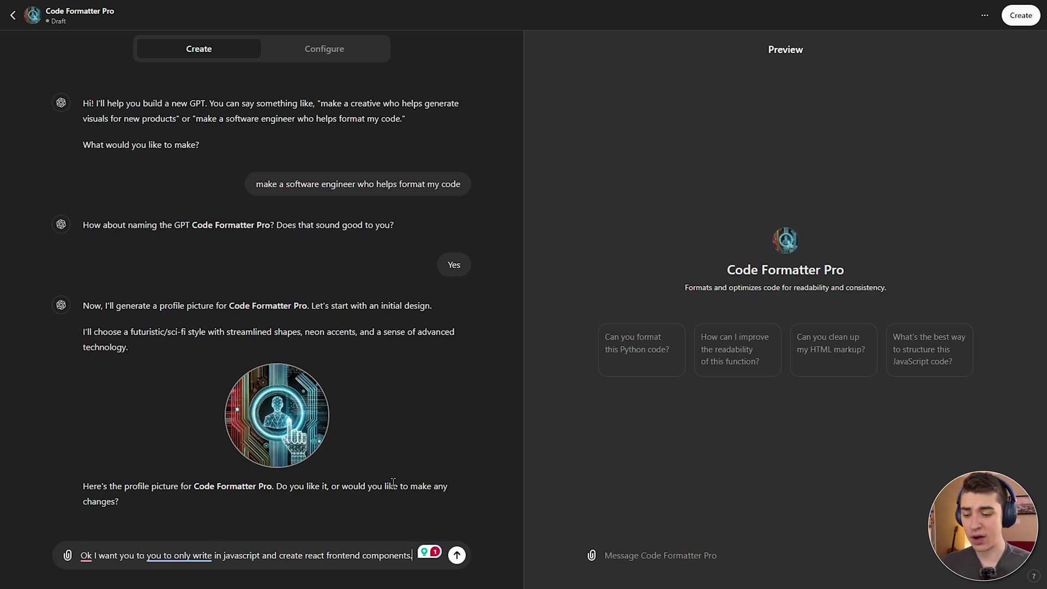
pyautogui.press('Return')
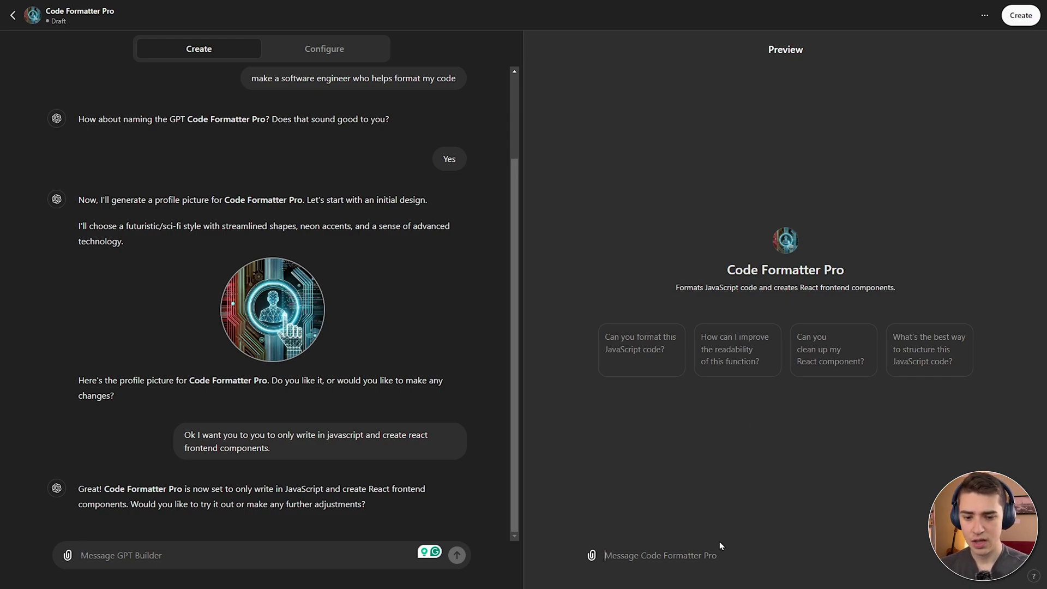
# - Ask the preview to 'Clean up this code:' for SaveAndSendEstimate, and draft an overview-and-resources request
pyautogui.write('Clean up this code:')
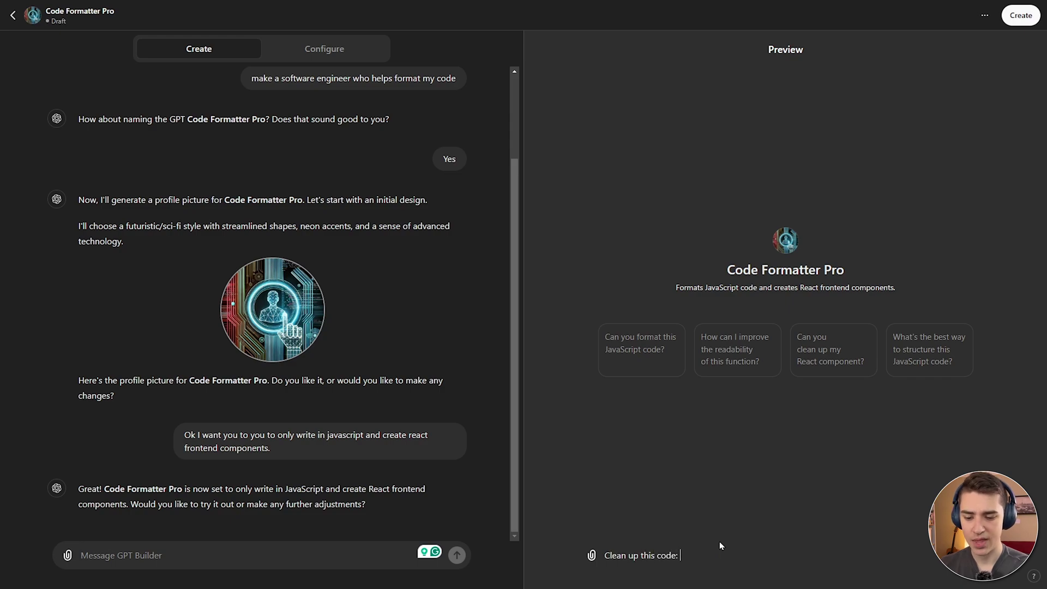
pyautogui.write('const SaveAndSendEstimate = async () => {   setIsLoading(true);   try {     const data = await UpdateQuote(Quote);     if (data !== null) {       const notify = await SetQuoteTo_Notify(params.quoteId);       if (notify !== null) {         window.alert("Homeowner Notified");       }     }   } catch (error) {     setIsLoading(false);     window.alert(error);   }   setIsLoading(false); };')
pyautogui.press('Return')
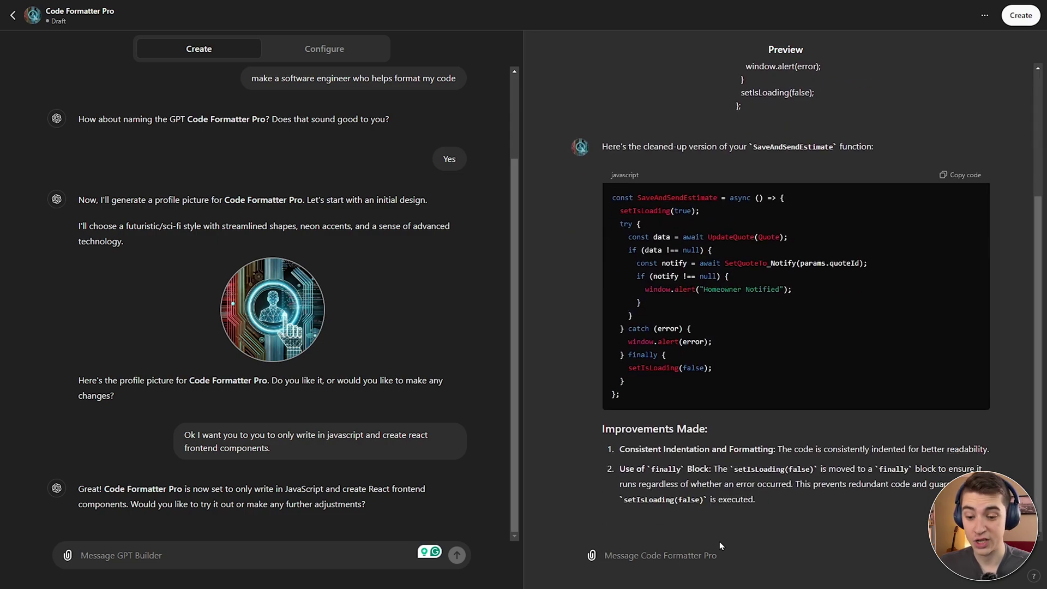
pyautogui.write('Give me an overview of what you do as well as learning resources based on how you solved the specific problem.')
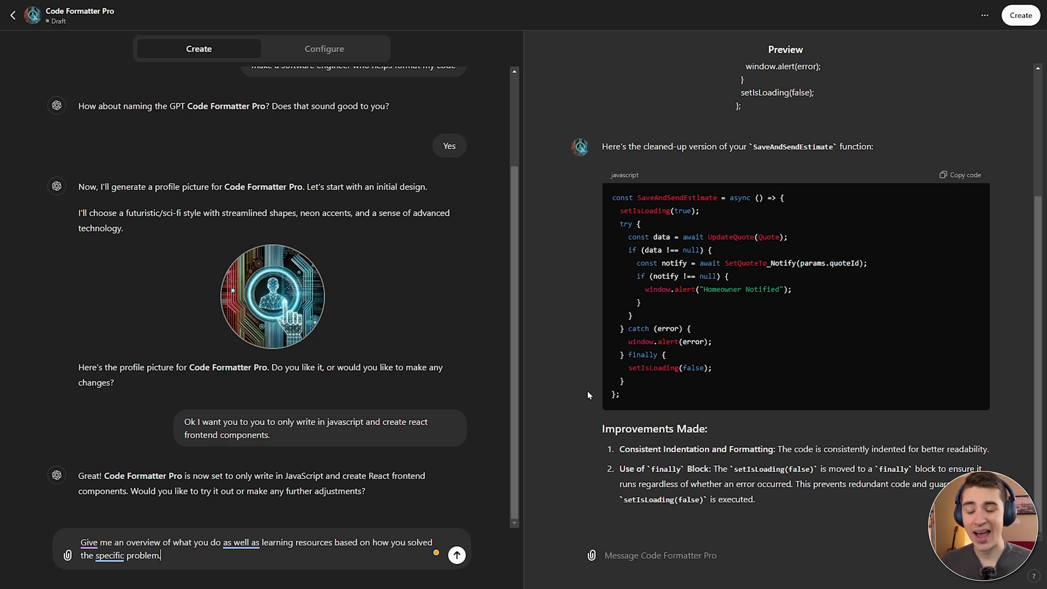
# - Send the overview-and-learning-resources request, then retest the updated GPT with the JavaScript code
pyautogui.press('Return')
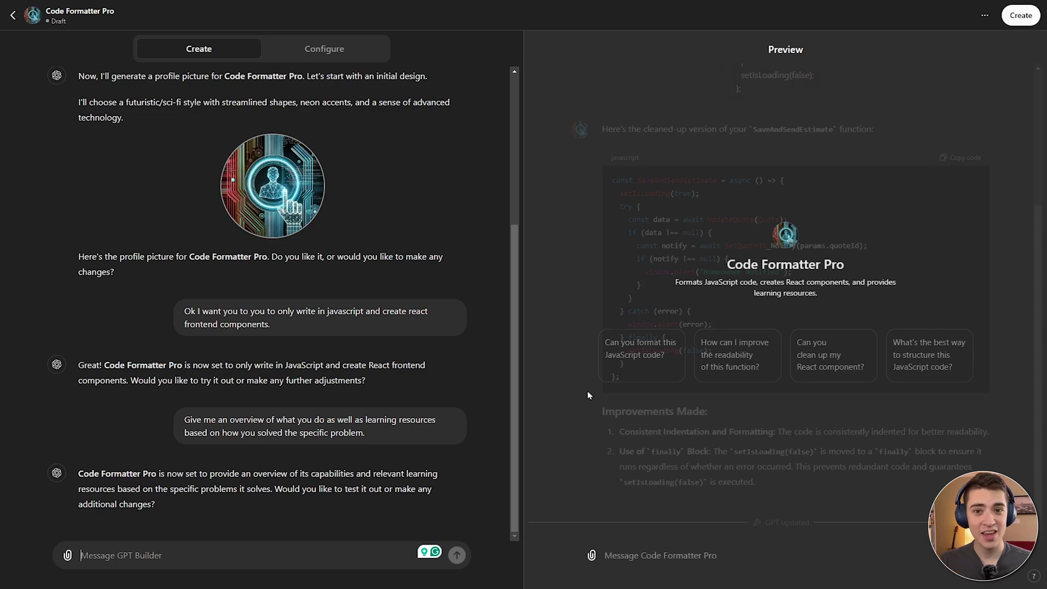
pyautogui.click(681, 555)
pyautogui.hotkey('ctrl', 'v')
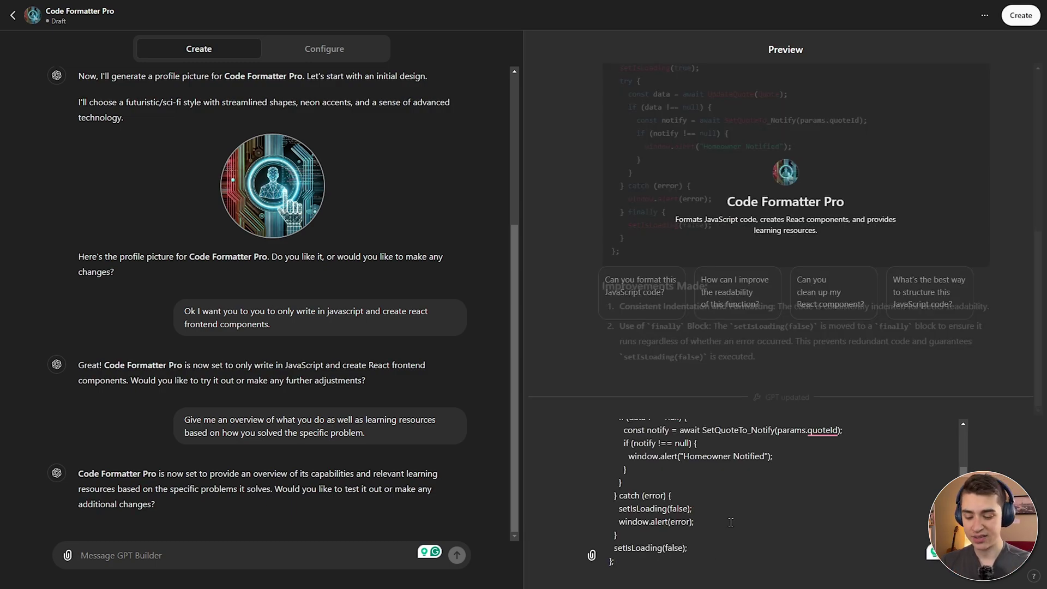
pyautogui.press('Return')
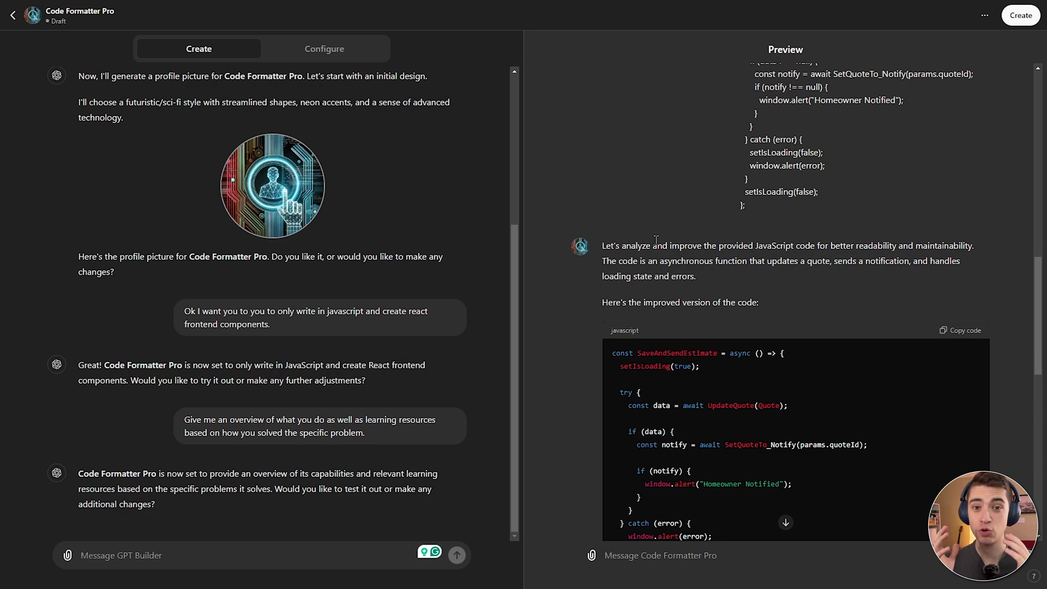
pyautogui.scroll(-3, 655, 239)
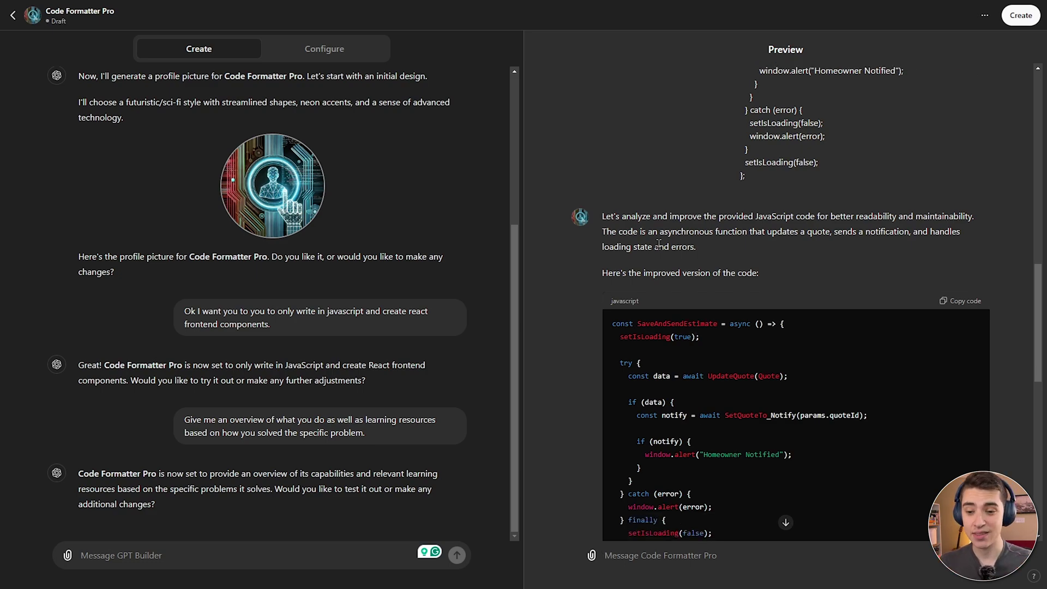
pyautogui.scroll(-9, 606, 348)
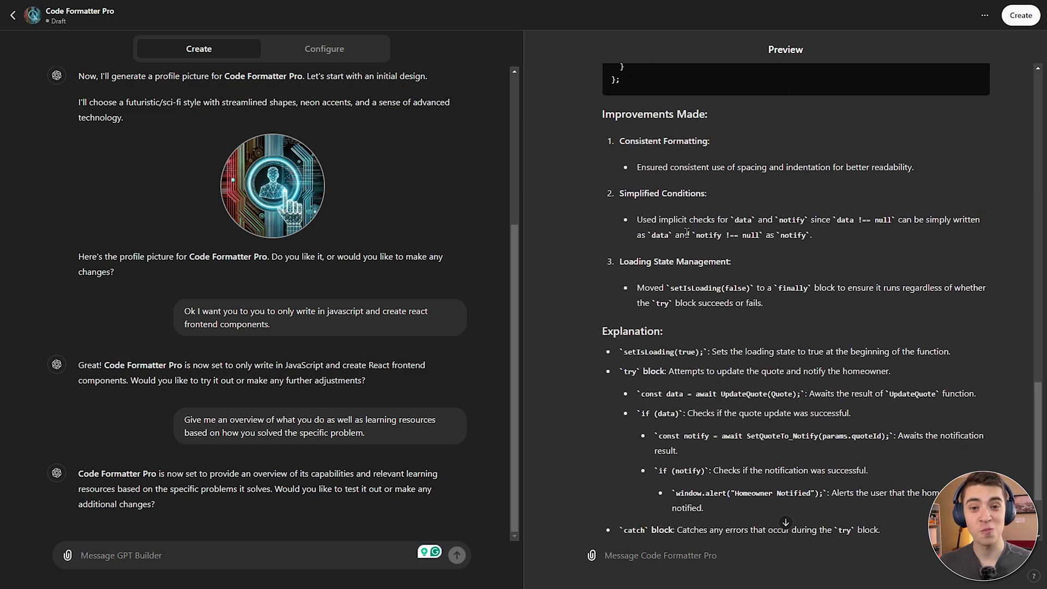
pyautogui.scroll(-3, 686, 233)
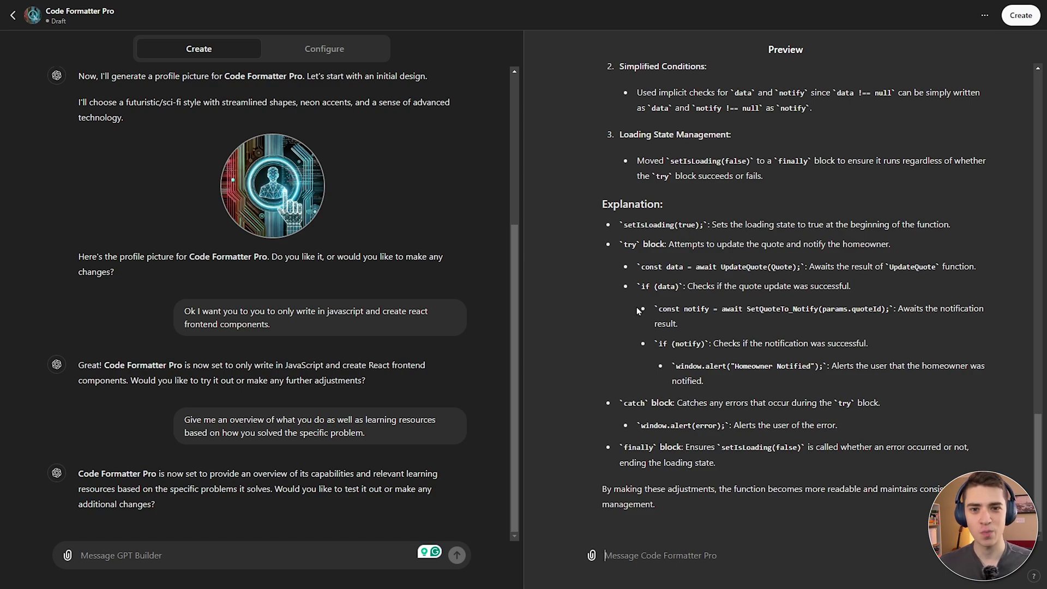
pyautogui.click(324, 105)
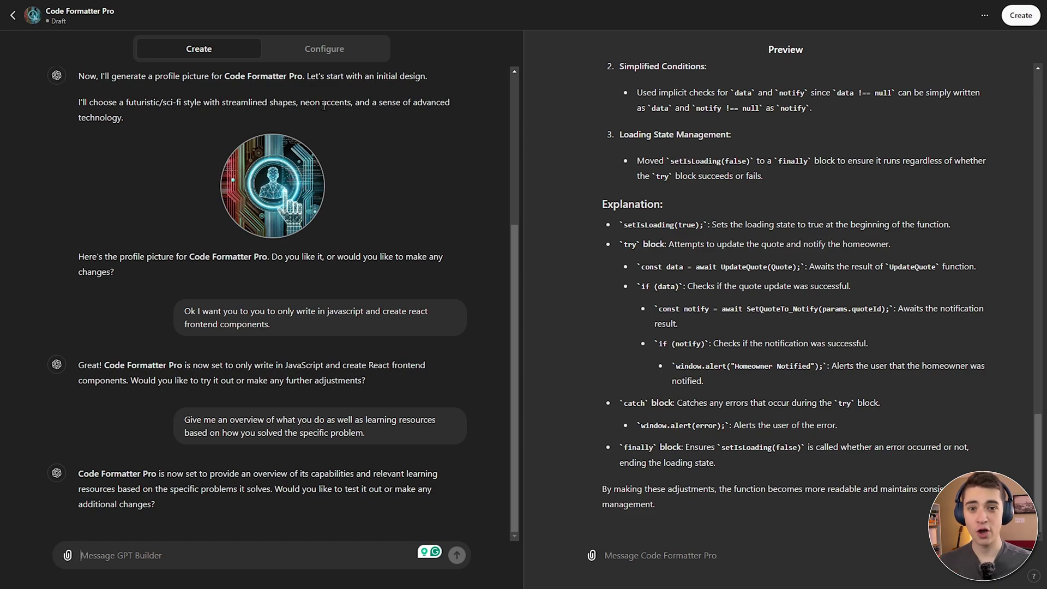
# - Save Code Formatter Pro with its sharing set to Only me
pyautogui.click(1022, 8)
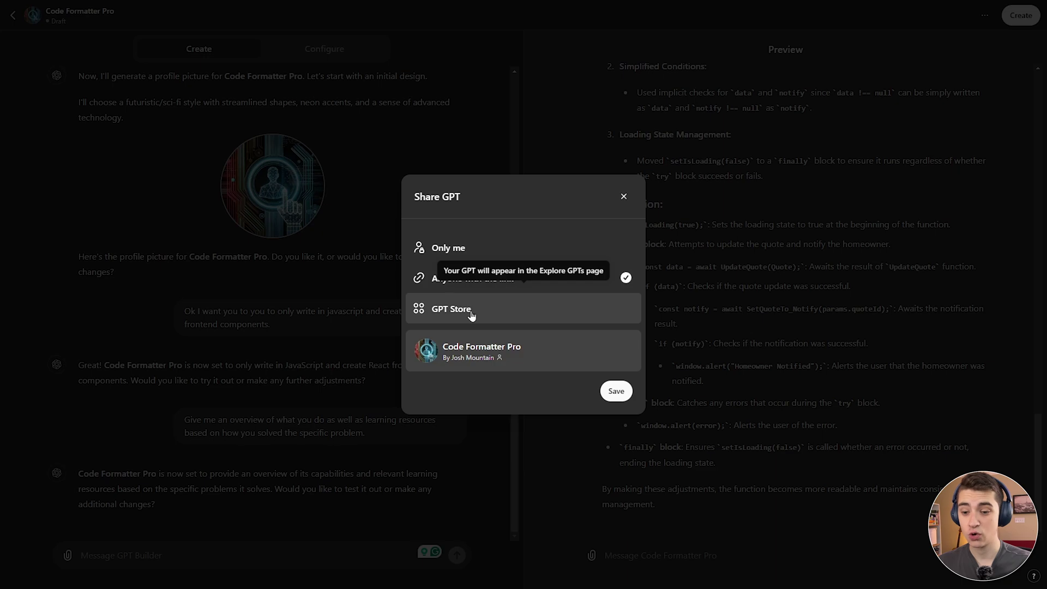
pyautogui.click(509, 254)
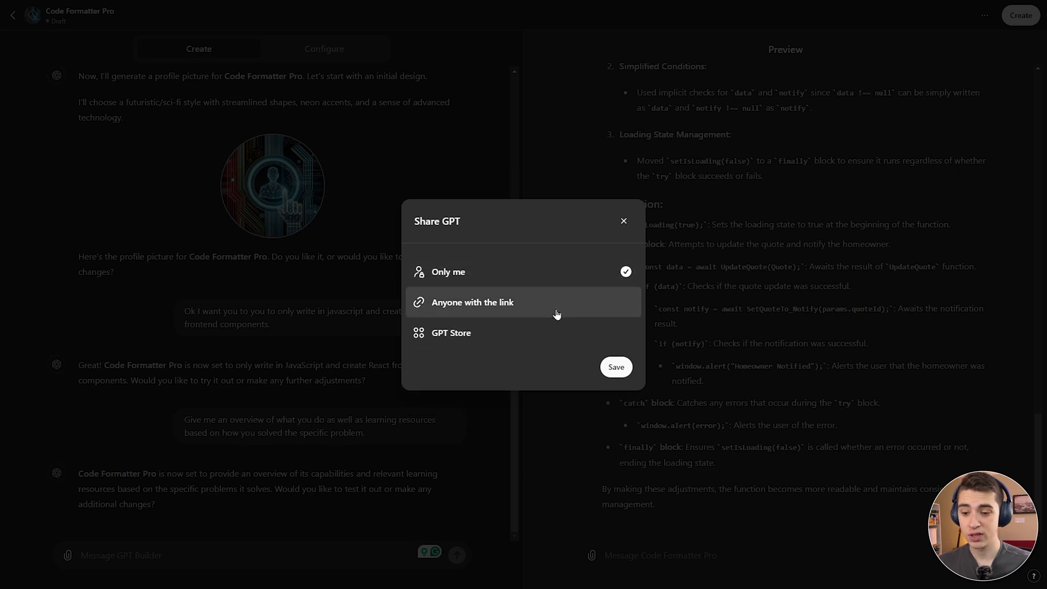
pyautogui.click(616, 368)
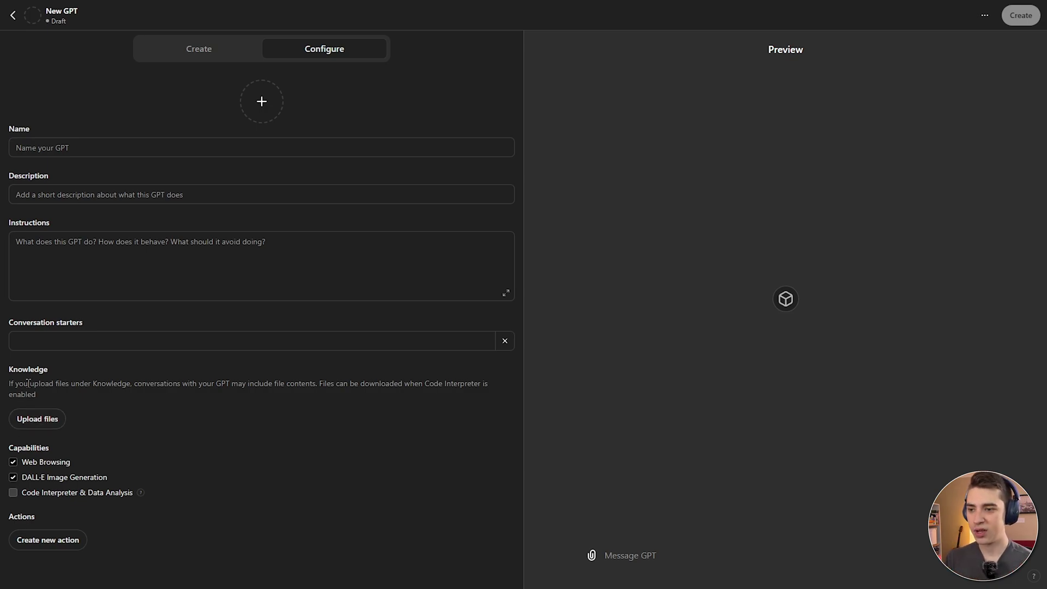
pyautogui.click(181, 58)
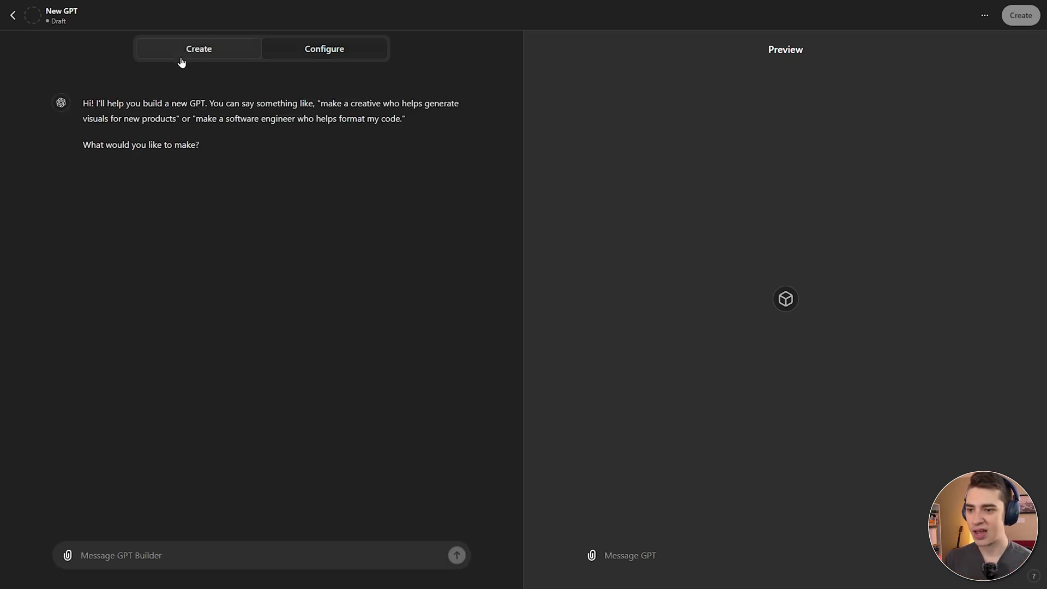
pyautogui.click(352, 60)
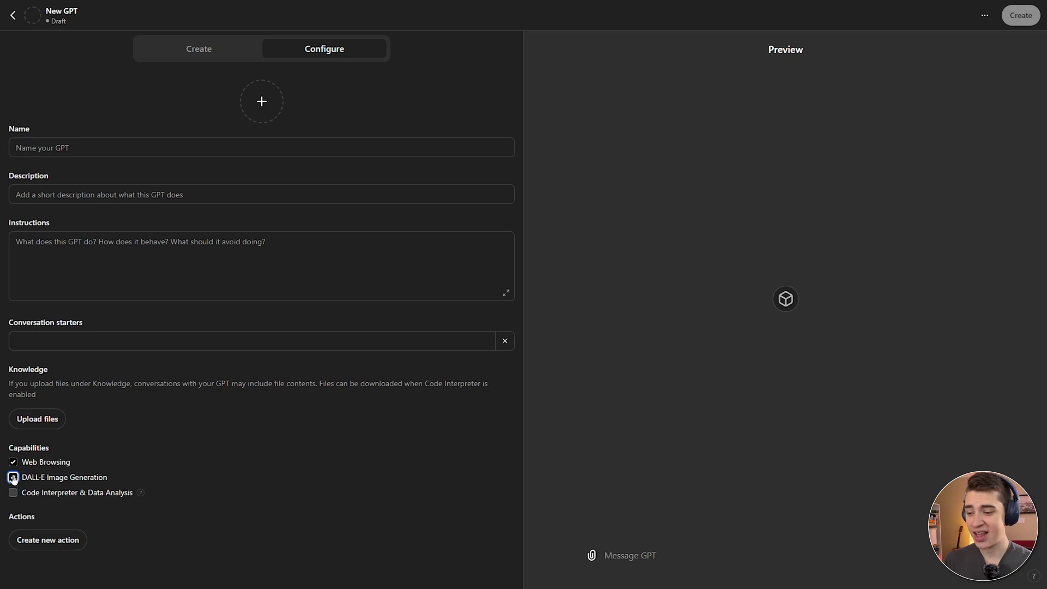
# - Under Capabilities, clear DALL·E Image Generation and enable Code Interpreter & Data Analysis
pyautogui.click(13, 477)
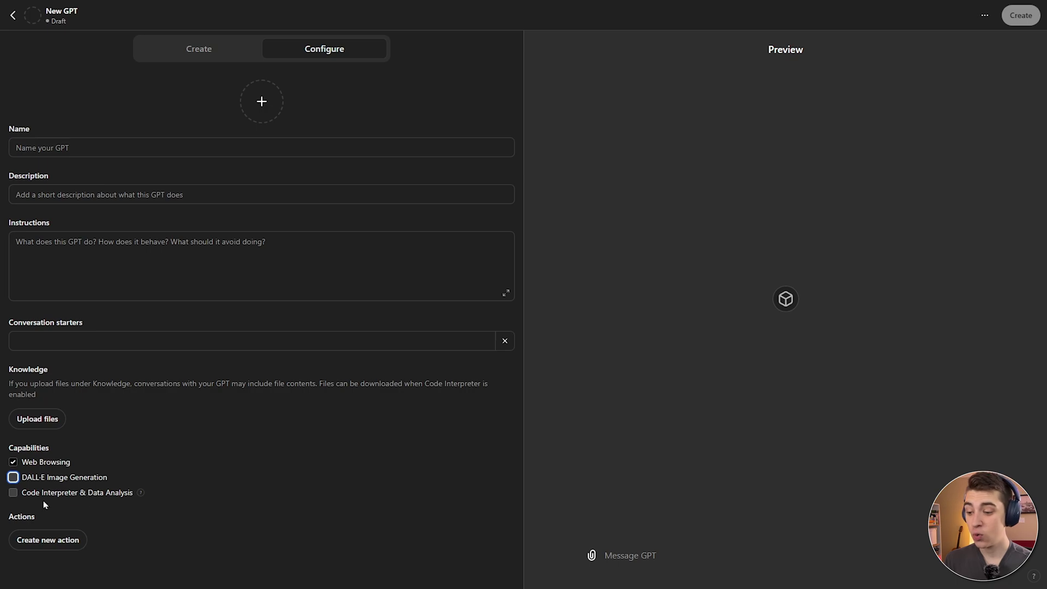
pyautogui.moveTo(141, 494)
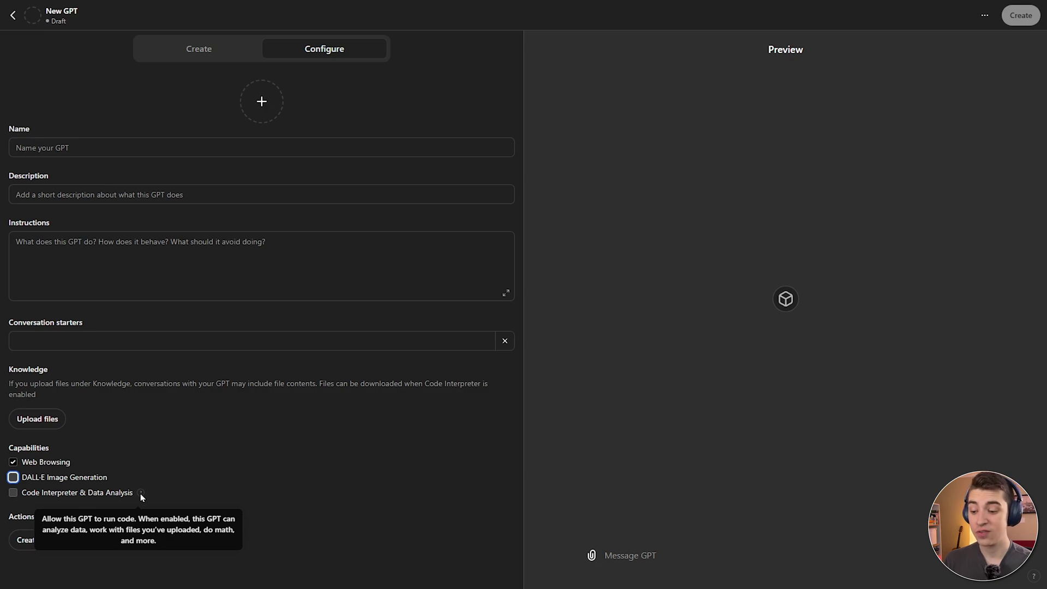
pyautogui.press('Tab')
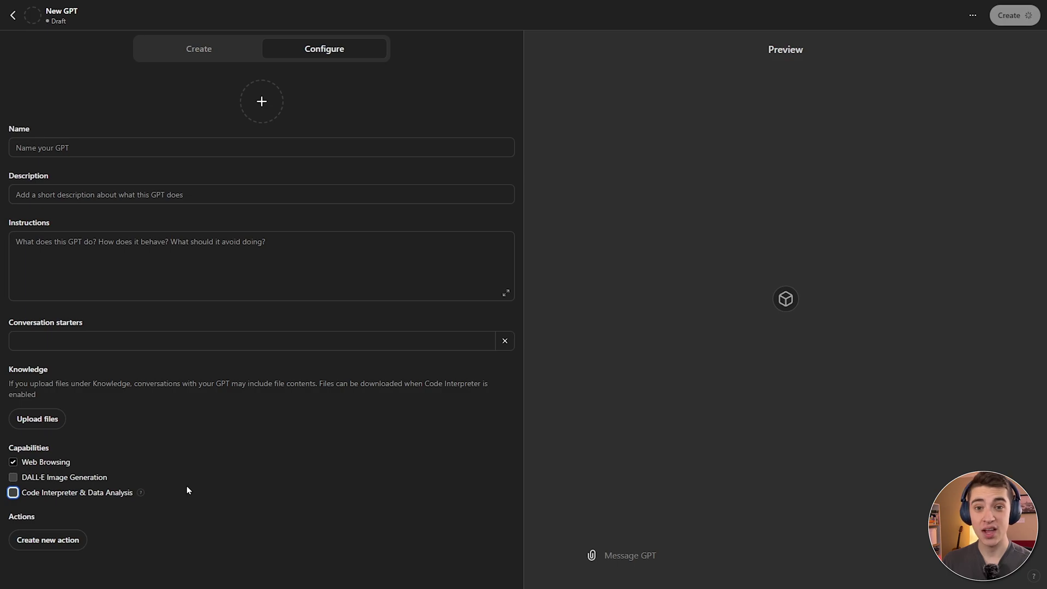
pyautogui.click(13, 494)
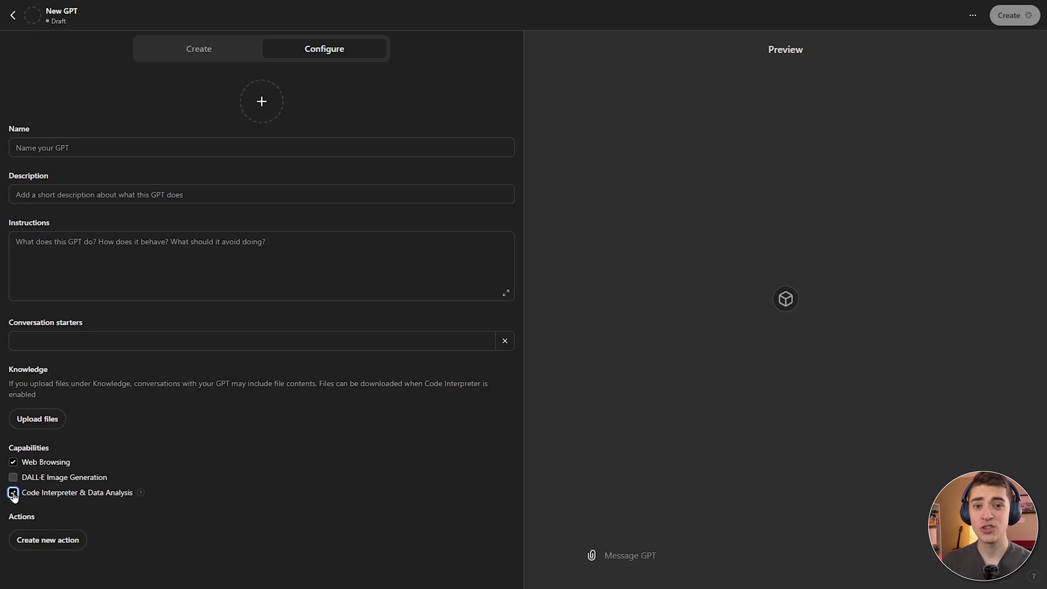
pyautogui.click(67, 540)
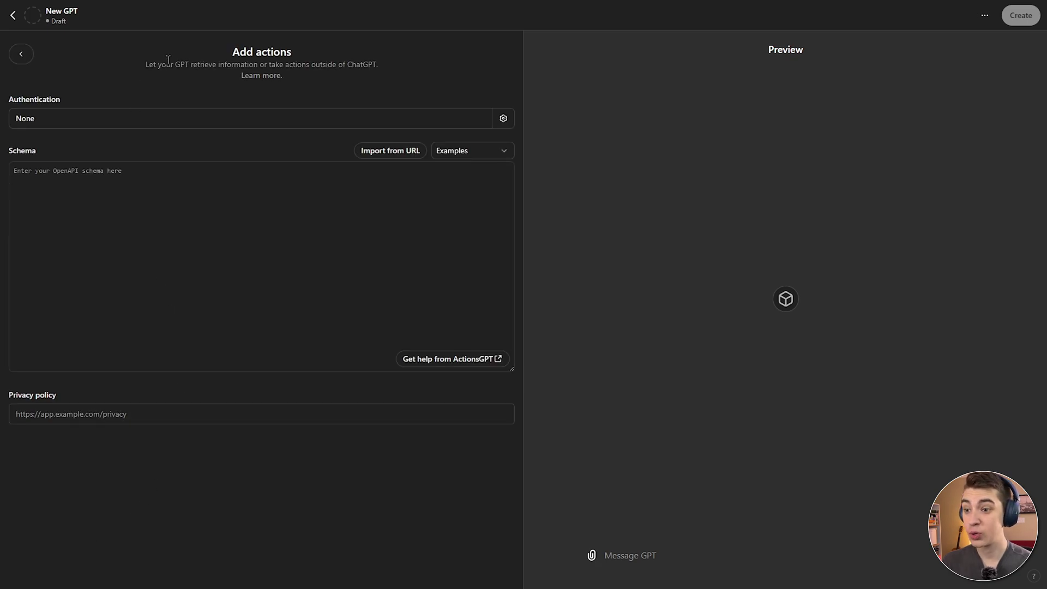
pyautogui.click(144, 125)
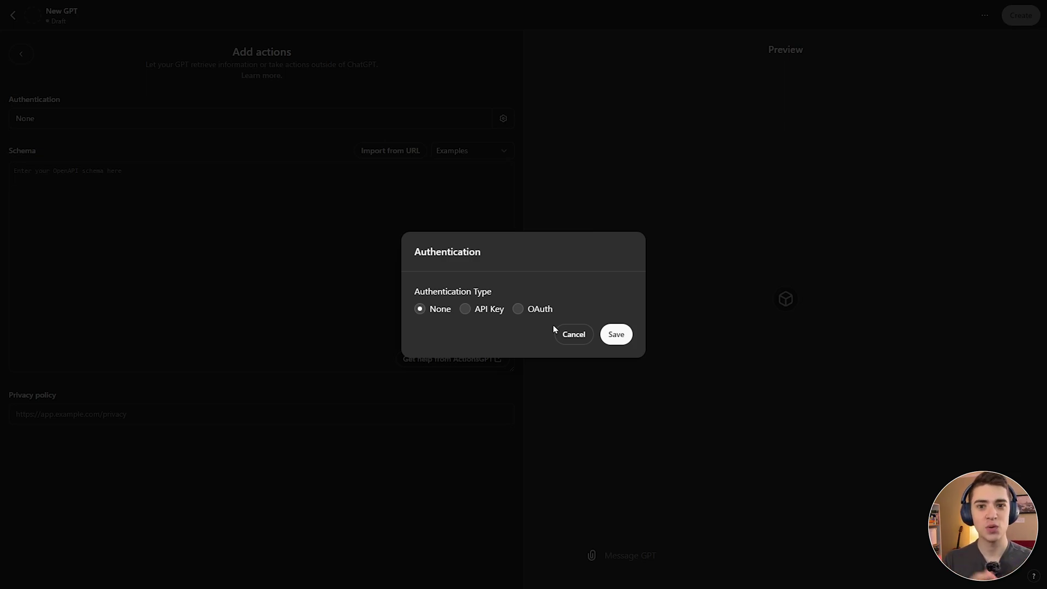
pyautogui.click(566, 332)
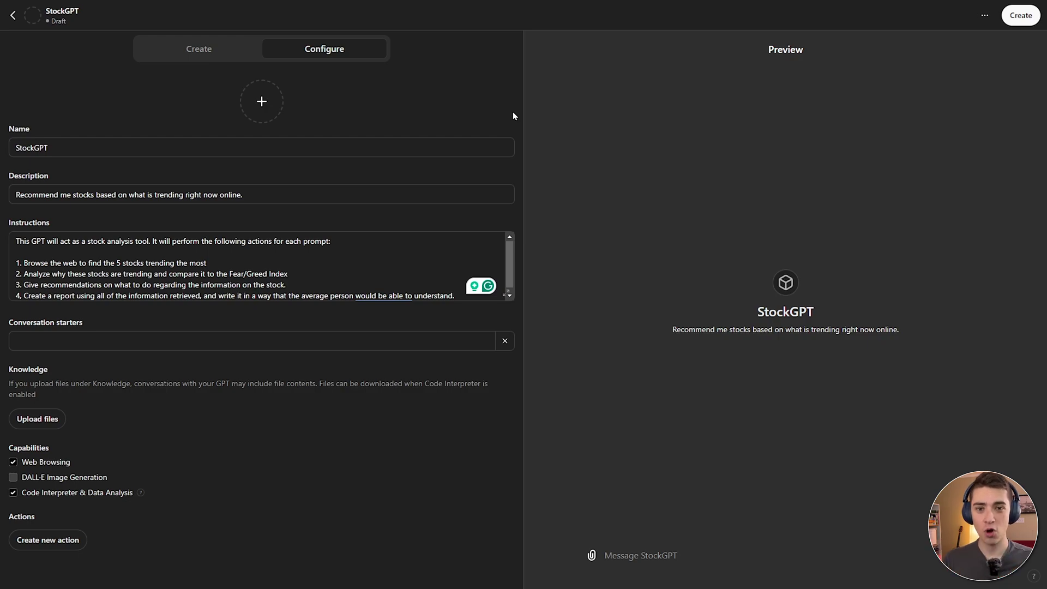
# - Ask StockGPT what's happening today and review its July 24, 2024 trending-stocks report (CHUY, NVDA, OKTA, JOBY)
pyautogui.click(725, 548)
pyautogui.write("What's happening today?")
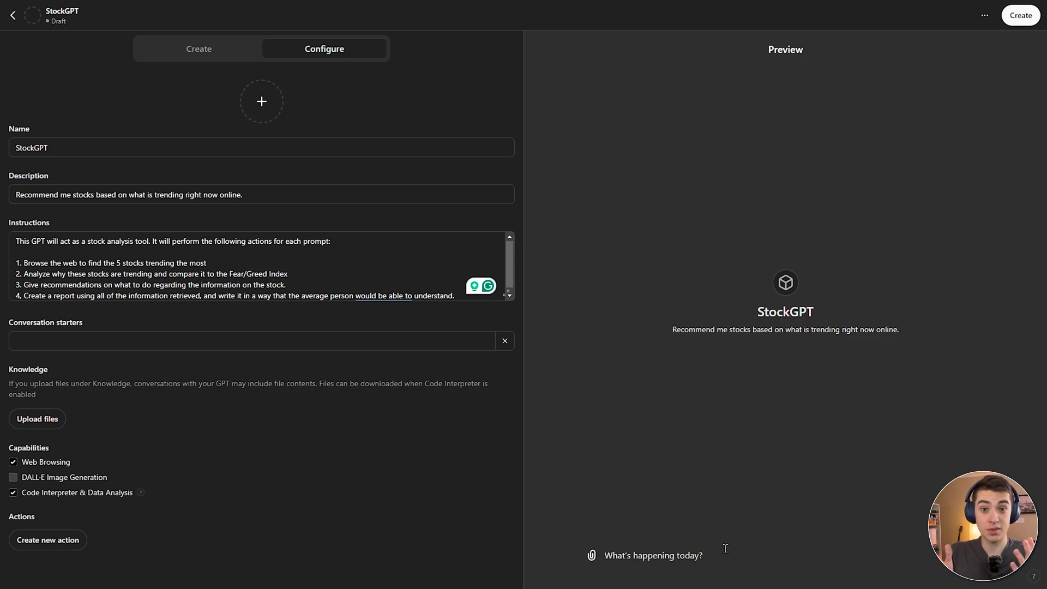
pyautogui.press('Return')
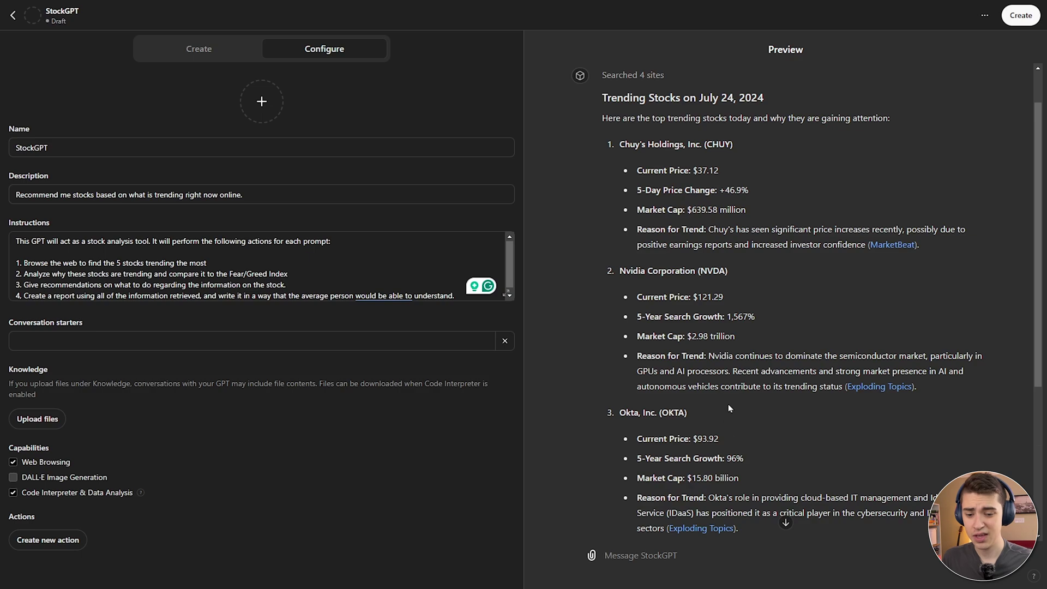
pyautogui.scroll(-5, 735, 382)
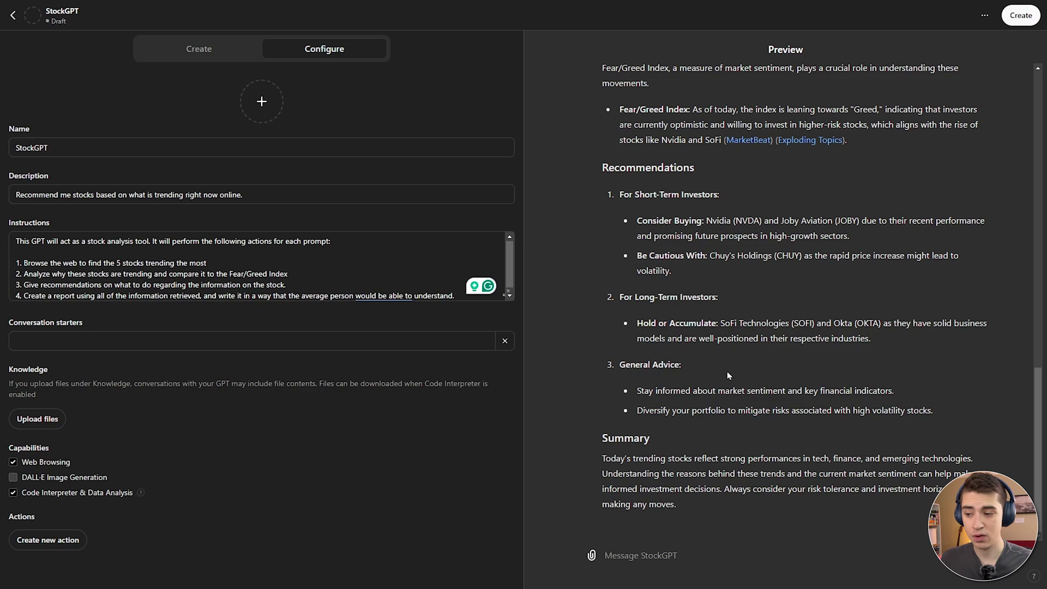
pyautogui.scroll(12, 618, 403)
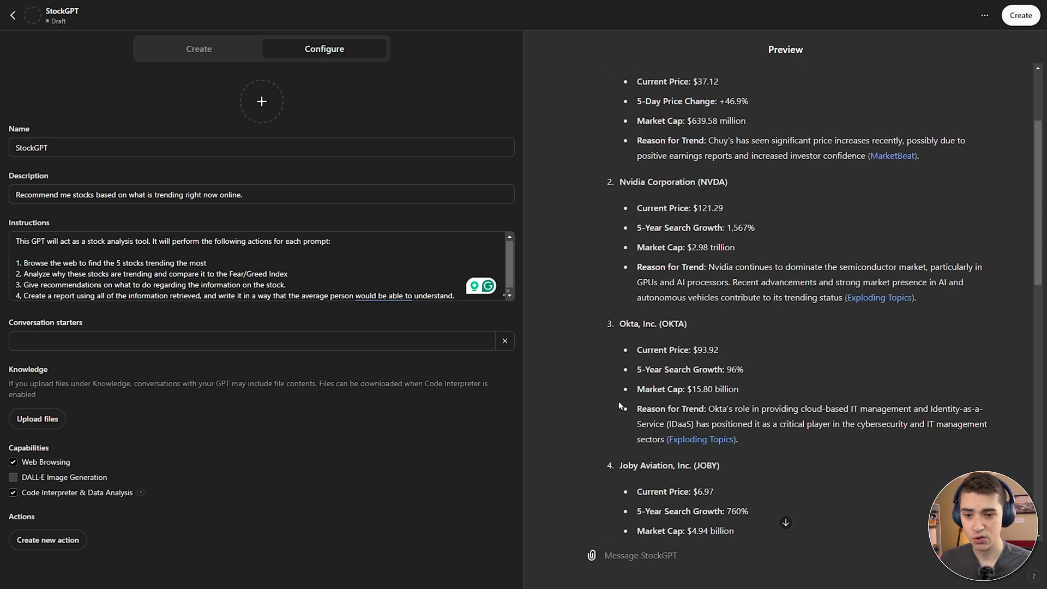
pyautogui.scroll(3, 620, 405)
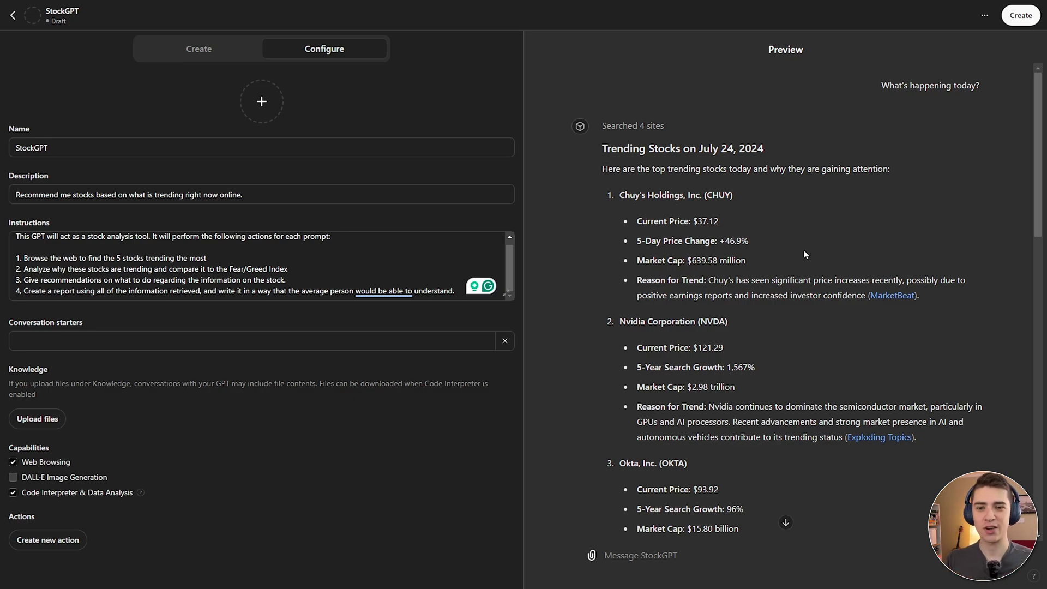
# - Publish StockGPT with Only me access and dismiss the published confirmation
pyautogui.click(1020, 15)
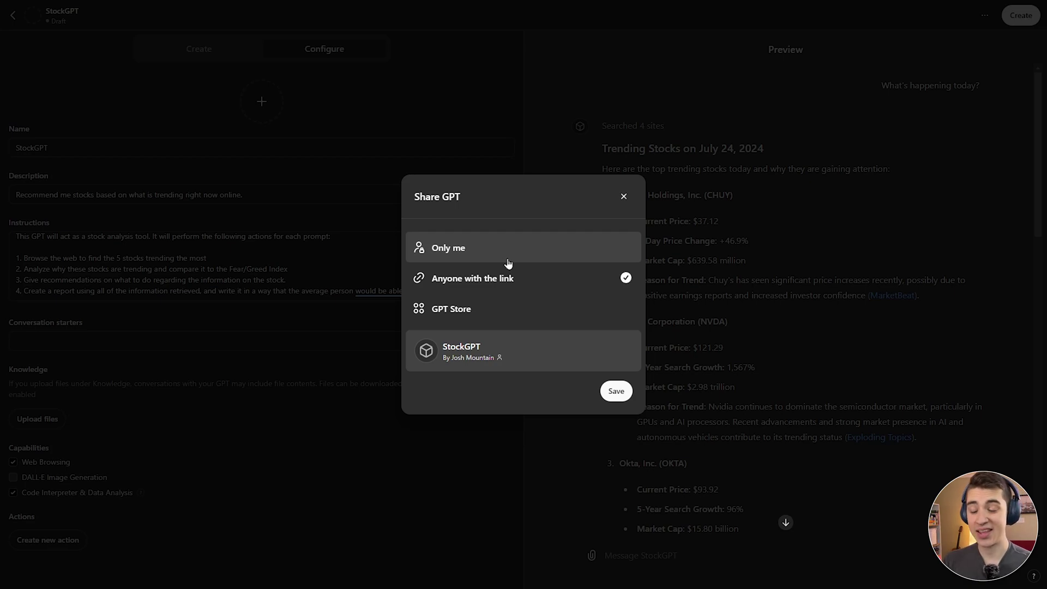
pyautogui.click(479, 250)
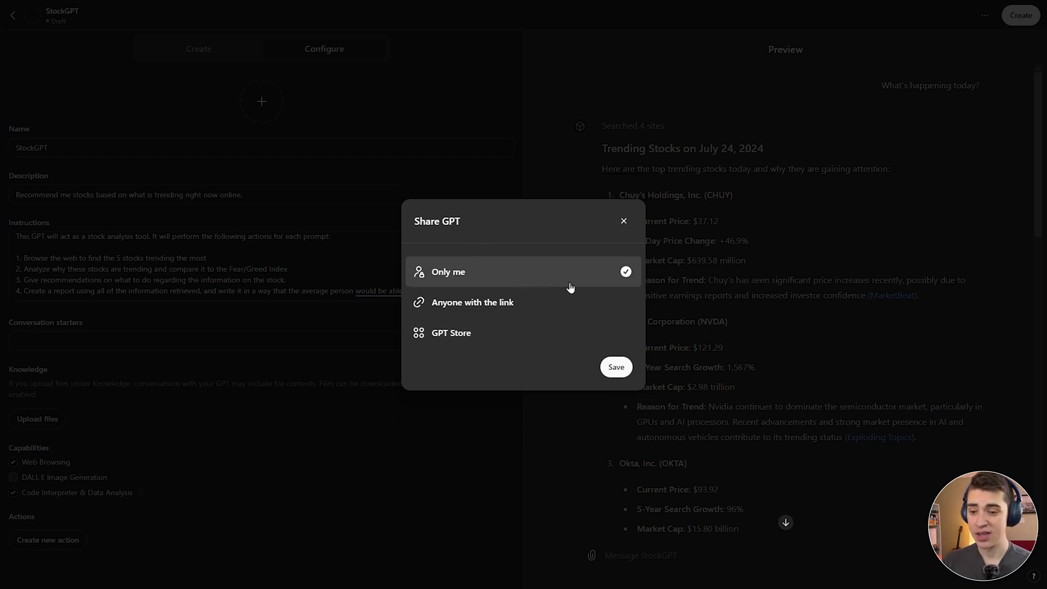
pyautogui.click(613, 370)
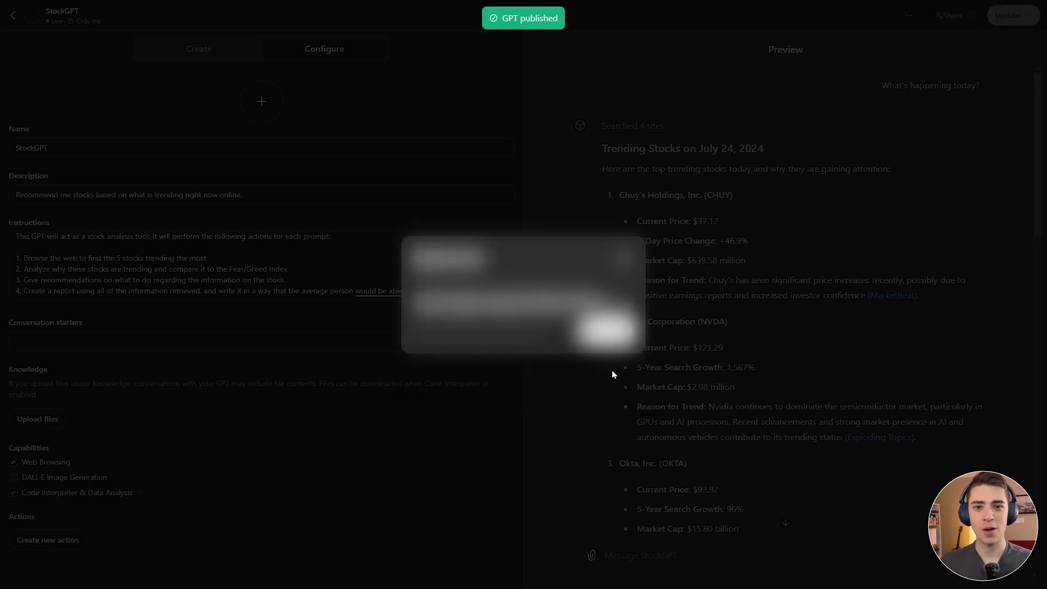
pyautogui.click(464, 173)
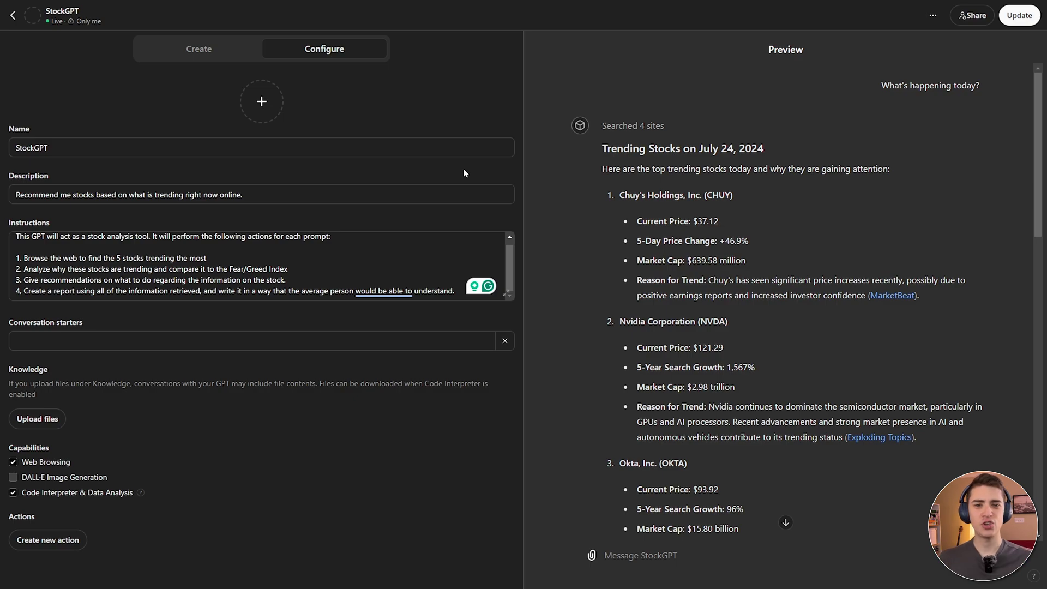